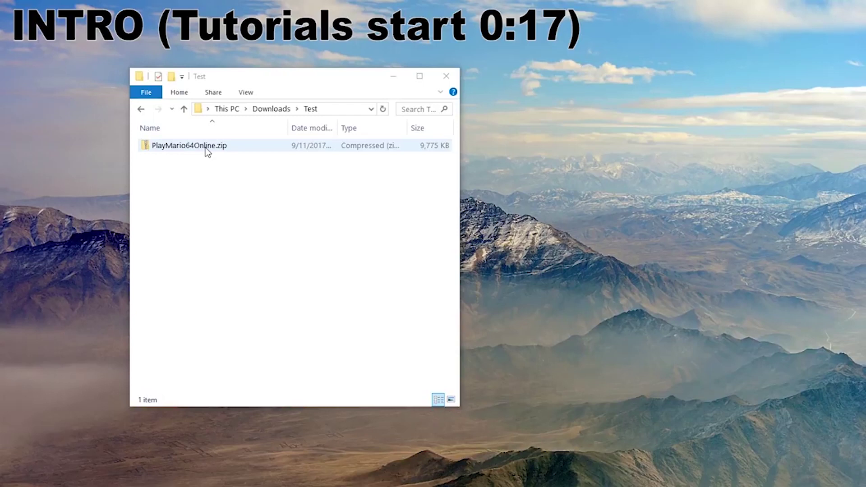
# Step: Extract PlayMario64Online.zip into the Test folder and open the extracted PlayMario64Online folder
pyautogui.rightClick(180, 144)
pyautogui.click(248, 195)
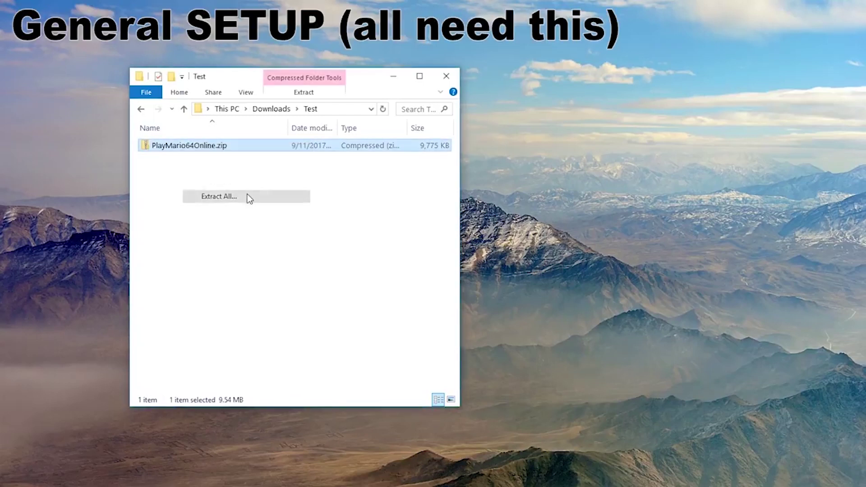
pyautogui.click(405, 380)
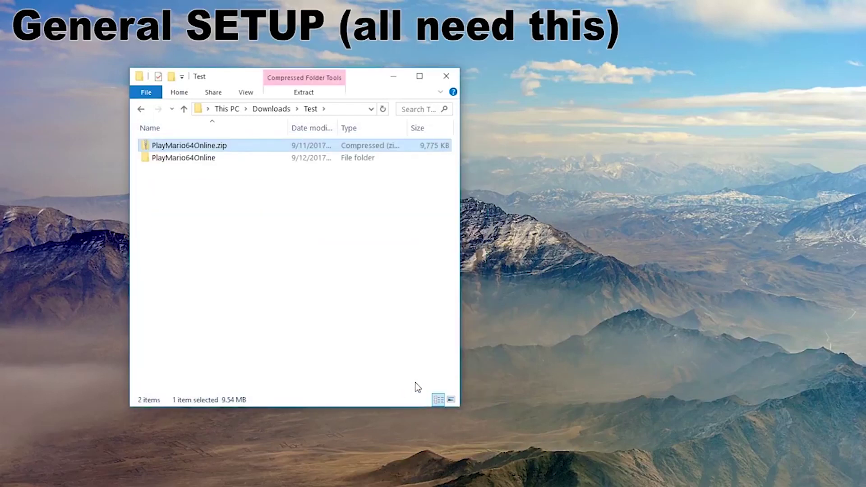
pyautogui.doubleClick(173, 161)
# Step: Launch Project64.exe from the extracted folder and load Super Mario 64 (U) [!].z64 into the emulator
pyautogui.moveTo(218, 337); pyautogui.dragTo(189, 280)
pyautogui.click(206, 339)
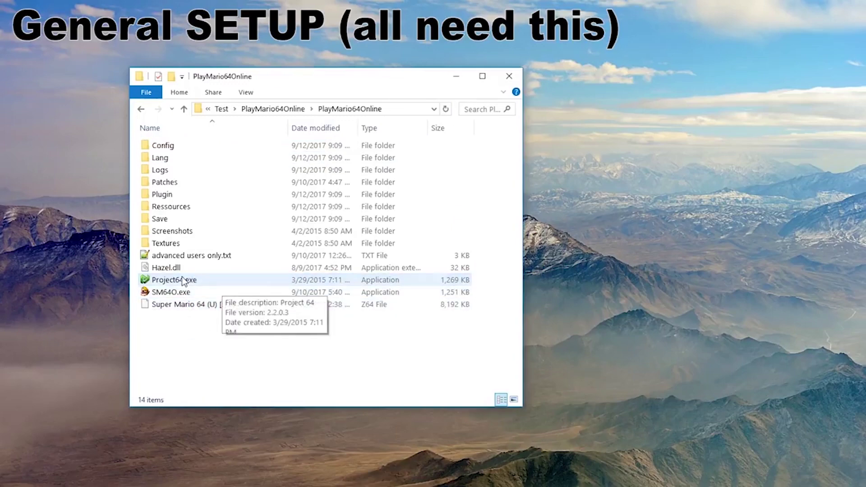
pyautogui.click(185, 281)
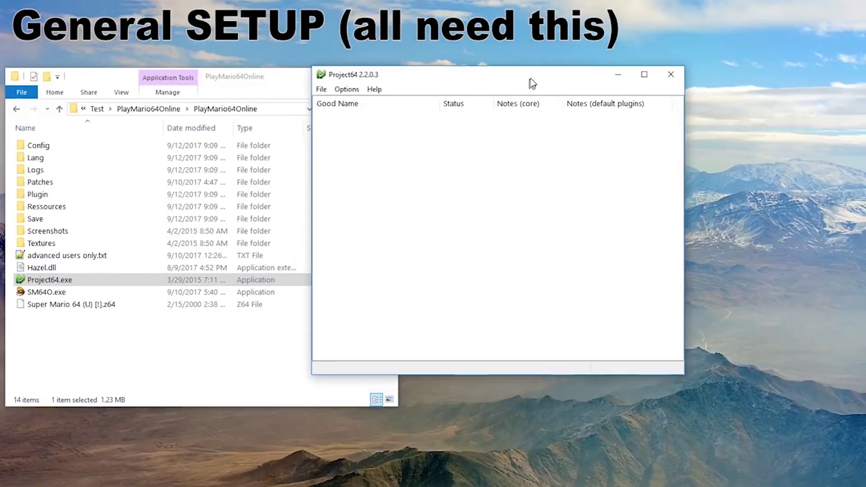
pyautogui.moveTo(70, 309); pyautogui.dragTo(321, 275)
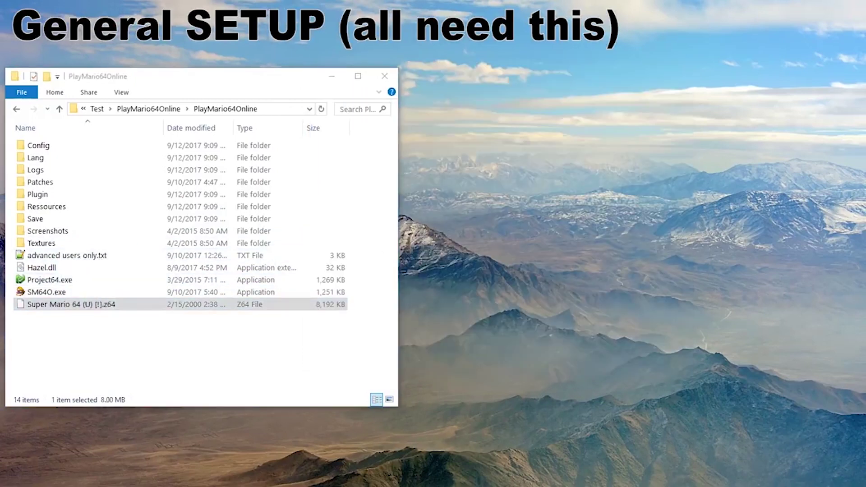
pyautogui.moveTo(184, 151); pyautogui.dragTo(528, 88)
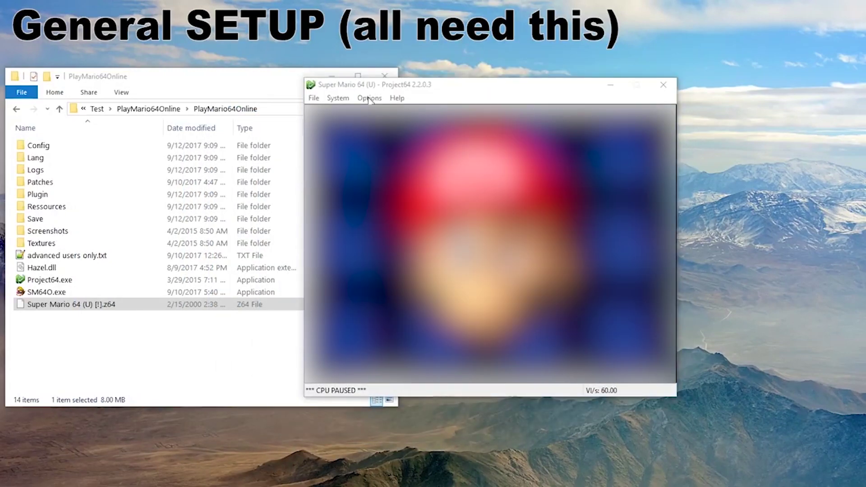
# Step: Set the memory size to 8 MB in the Super Mario 64 (U) configuration of the emulator settings
pyautogui.click(369, 98)
pyautogui.click(379, 168)
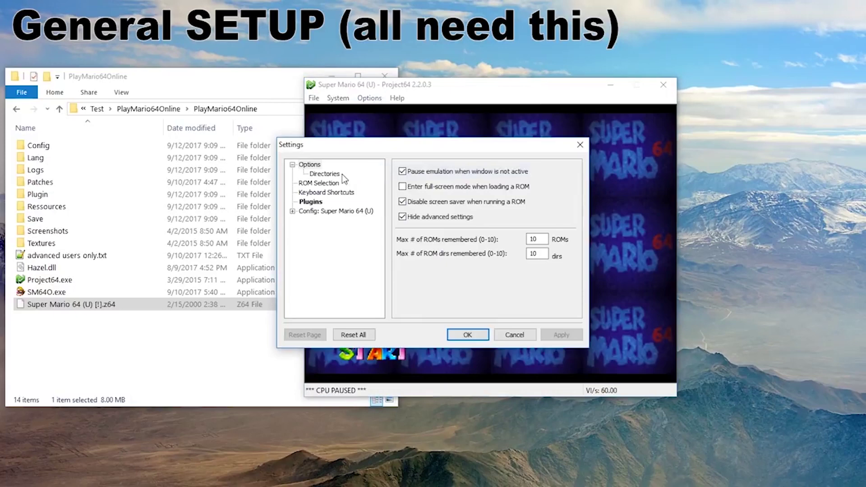
pyautogui.click(336, 211)
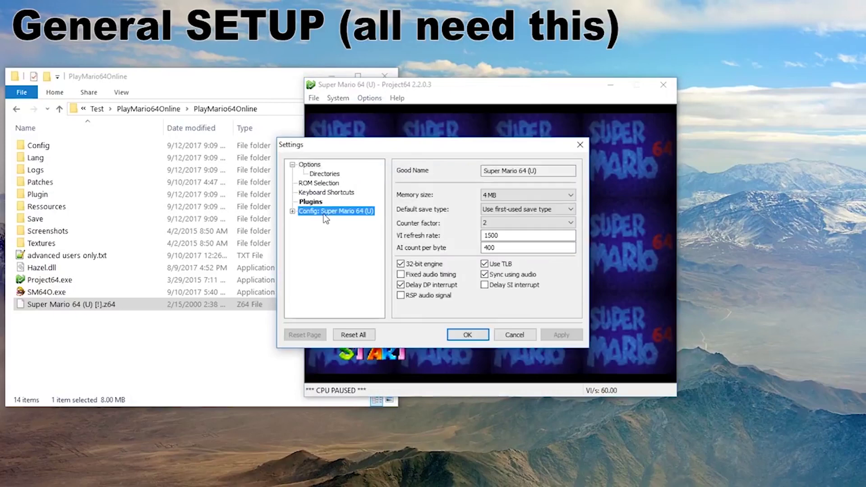
pyautogui.click(507, 191)
pyautogui.click(504, 208)
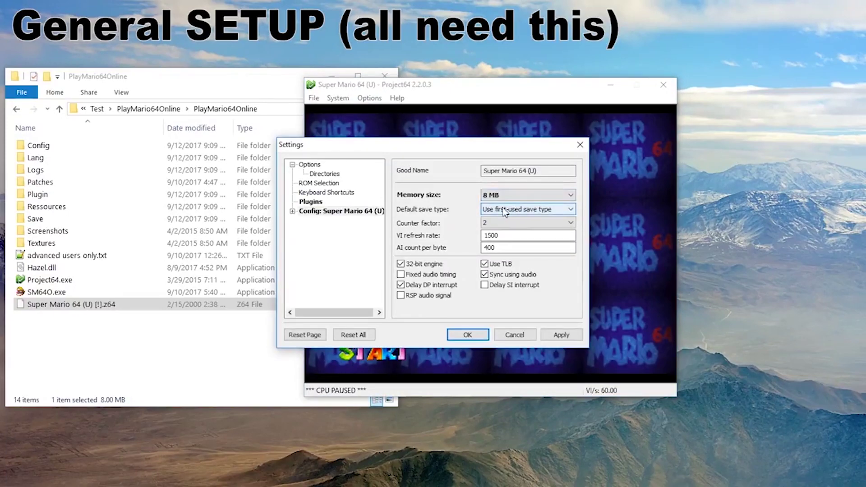
pyautogui.press('Return')
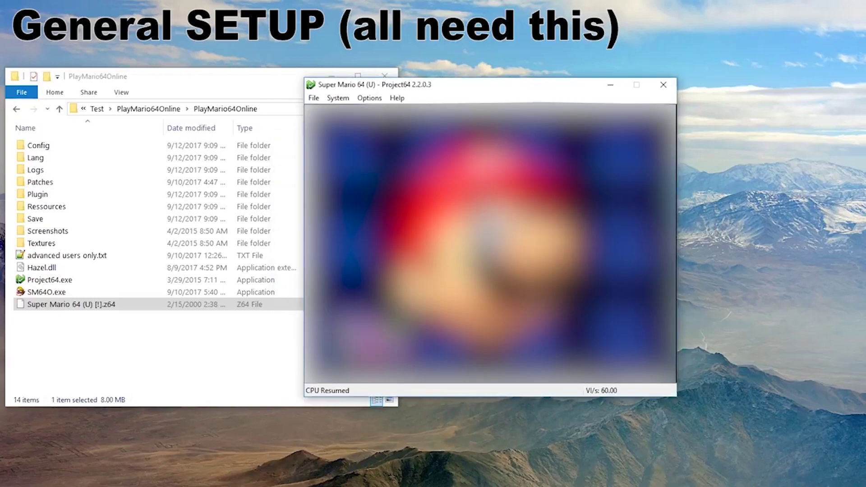
# Step: Enable XInput for Controller 1 in the controller plugin and map A, B, Start, LB to L, RB to R and RT to Z
pyautogui.click(371, 98)
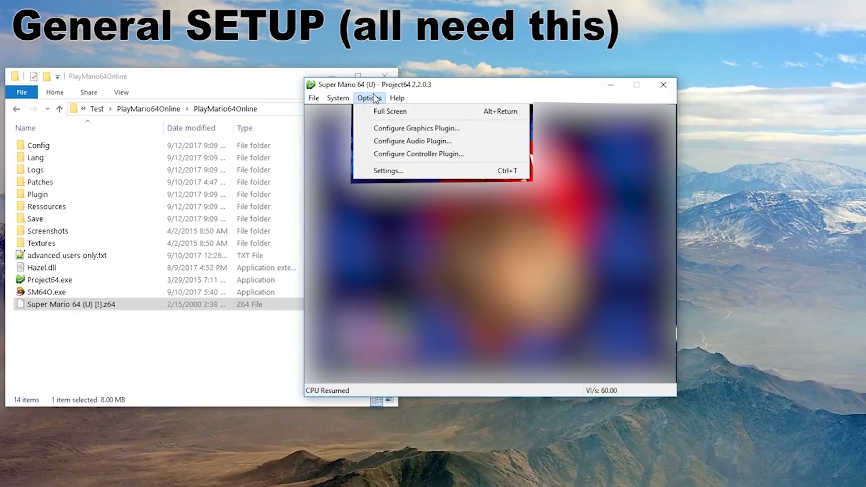
pyautogui.click(391, 158)
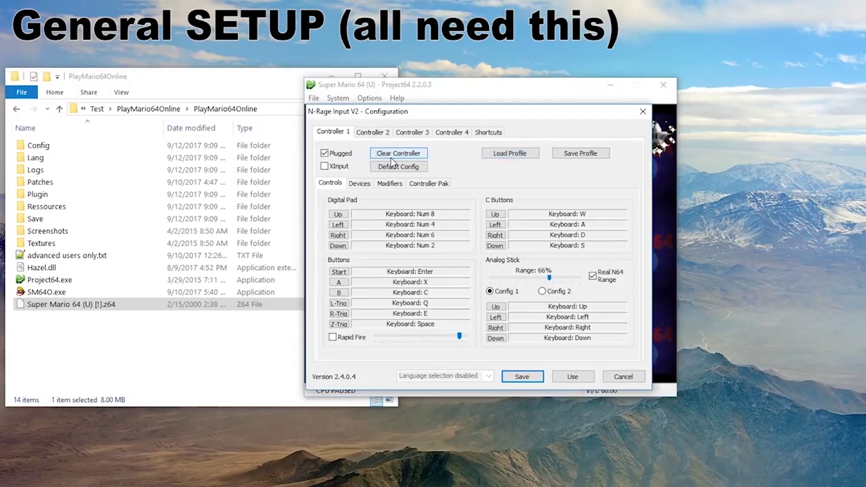
pyautogui.click(325, 166)
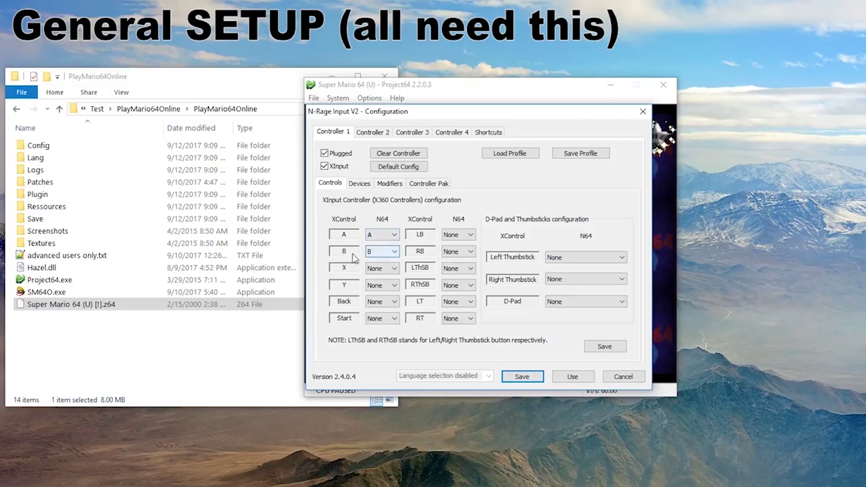
pyautogui.click(382, 319)
pyautogui.click(379, 381)
pyautogui.click(458, 318)
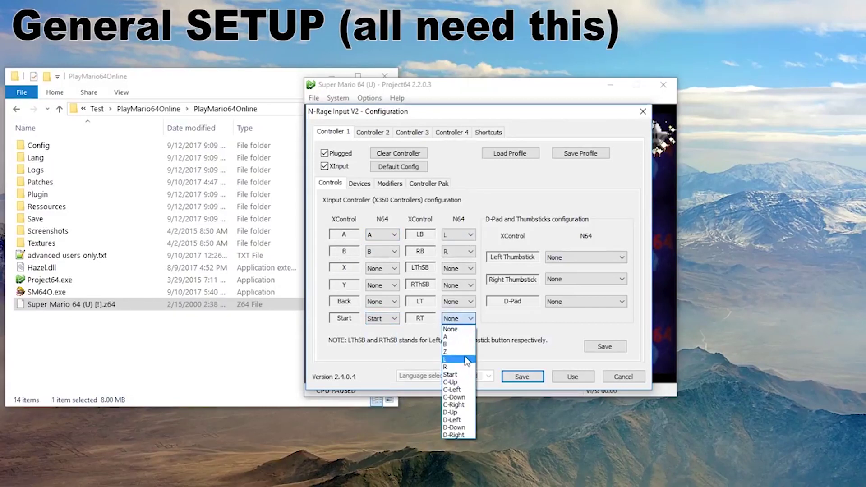
pyautogui.click(464, 352)
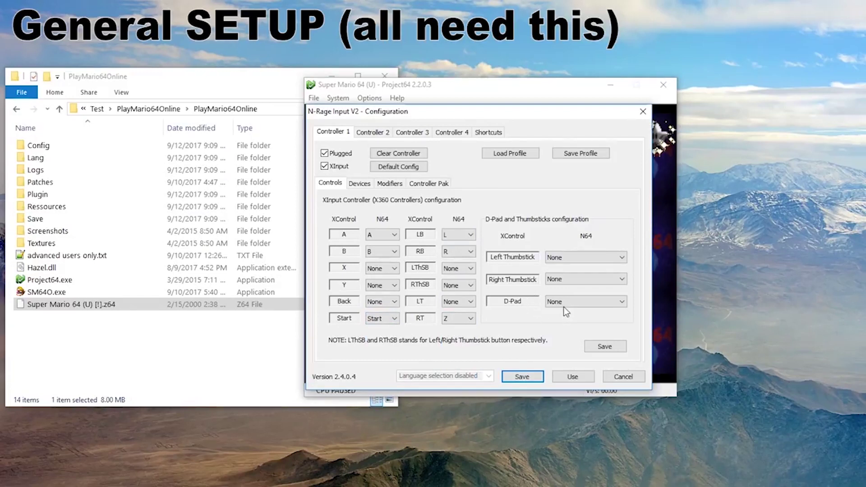
# Step: Map the left thumbstick to Analog Stick, the right thumbstick to C Buttons and the D-Pad to DPad, and save the controller configuration
pyautogui.click(561, 279)
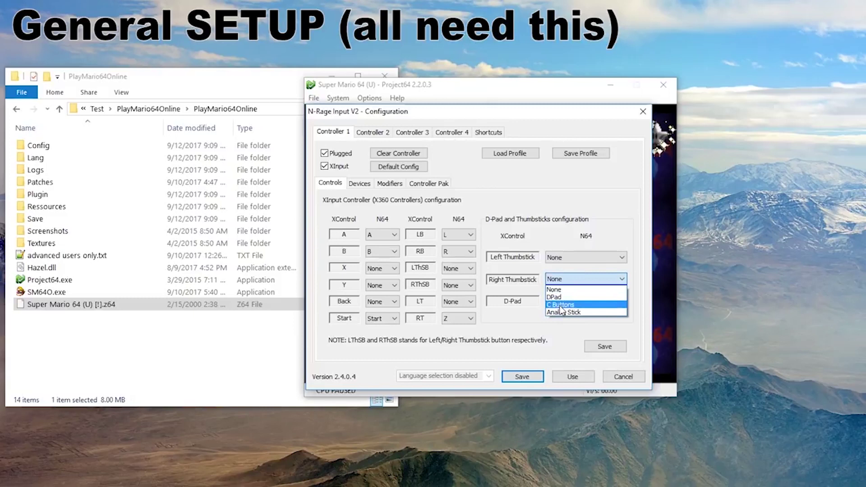
pyautogui.click(561, 305)
pyautogui.click(568, 258)
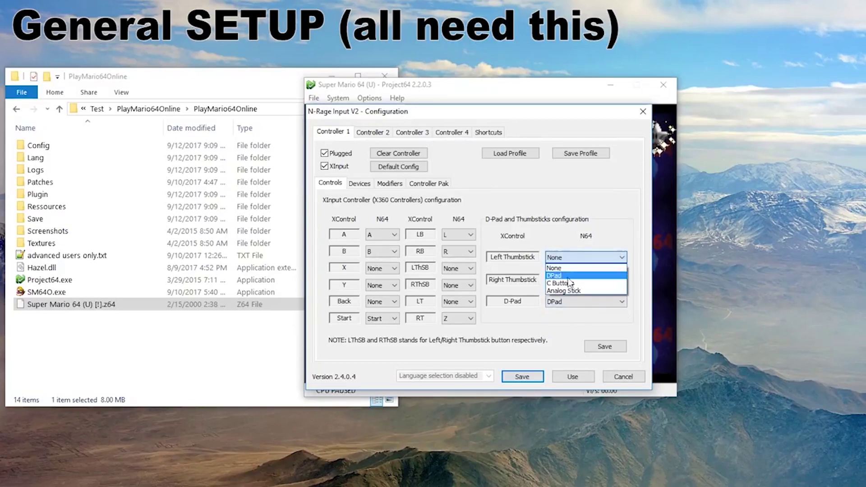
pyautogui.click(568, 291)
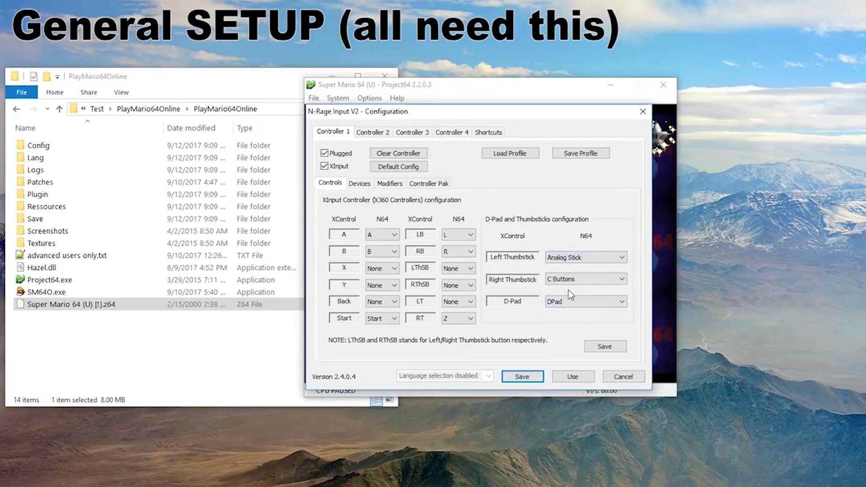
pyautogui.click(614, 348)
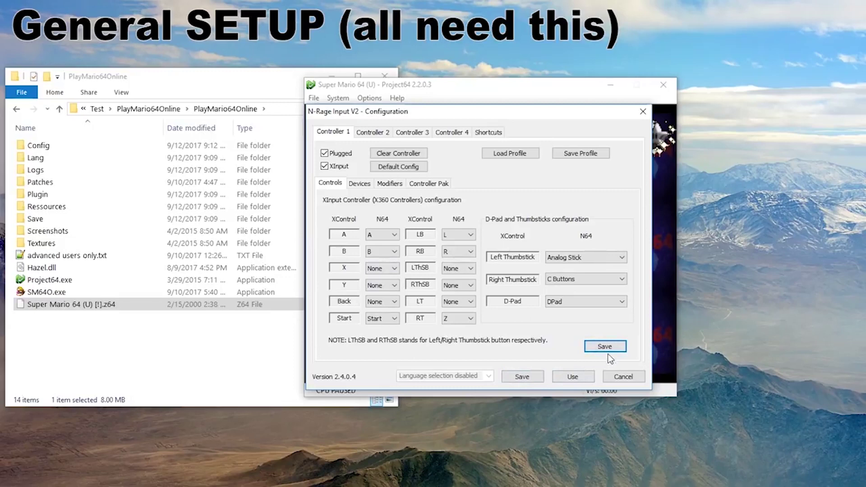
pyautogui.click(566, 379)
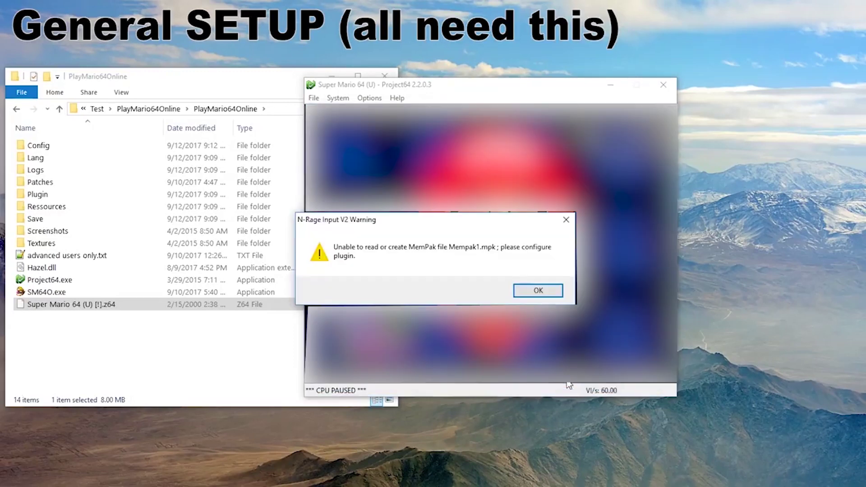
pyautogui.click(539, 291)
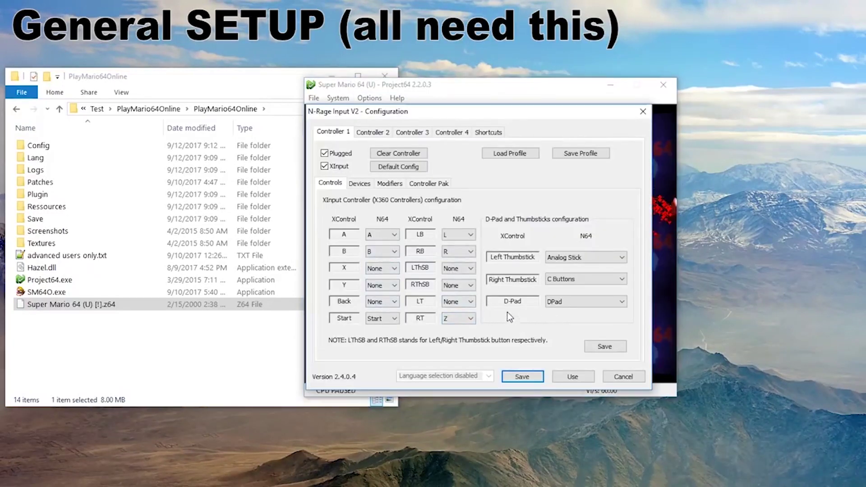
pyautogui.press('Return')
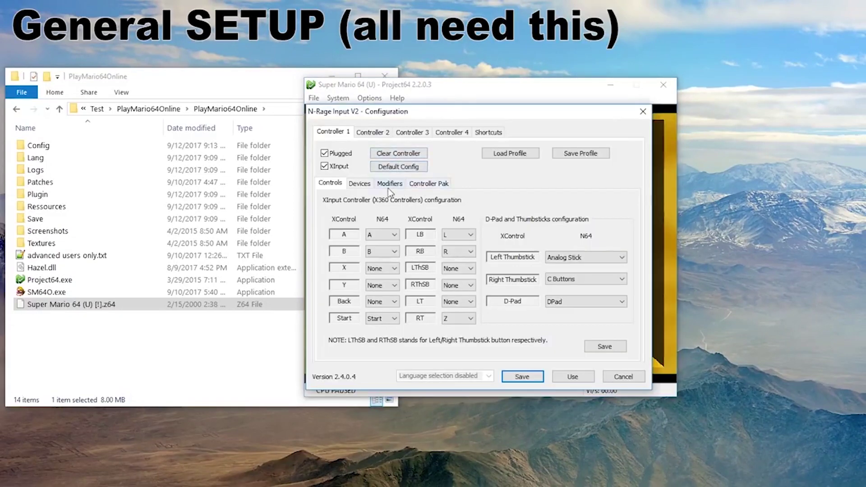
# Step: Bind Digital Pad Up to gamepad Button 00 with XInput turned off, then re-enable XInput and save the configuration
pyautogui.click(337, 166)
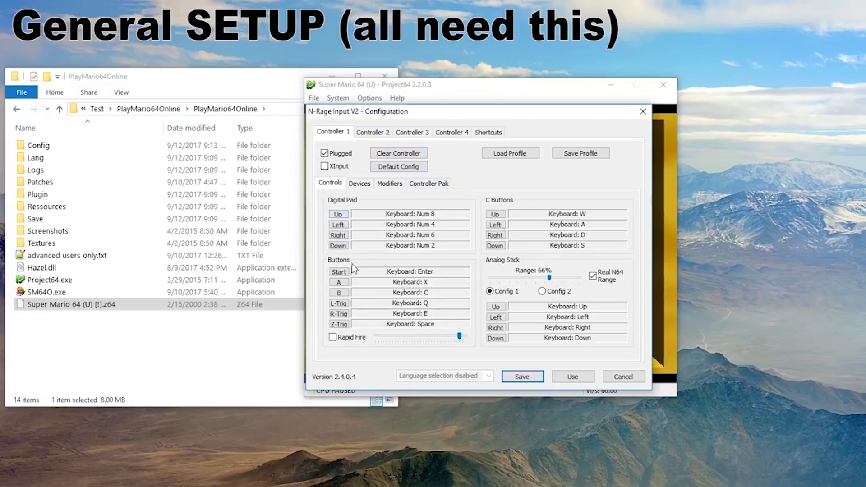
pyautogui.click(339, 215)
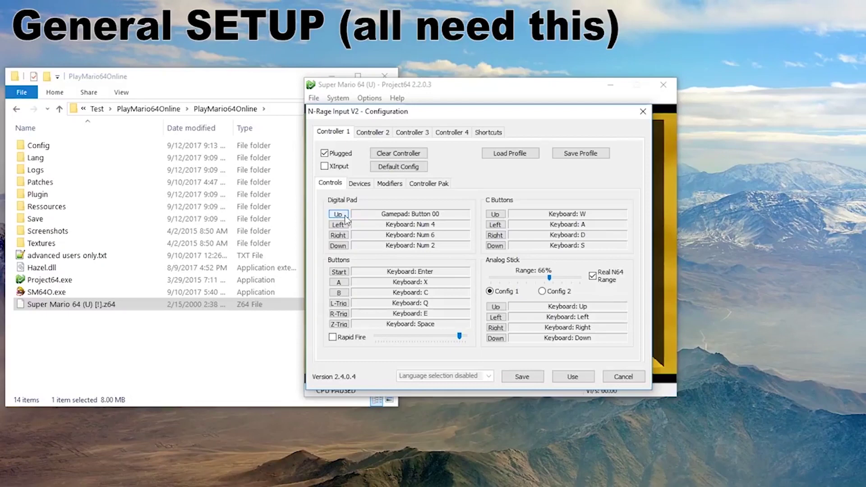
pyautogui.click(325, 166)
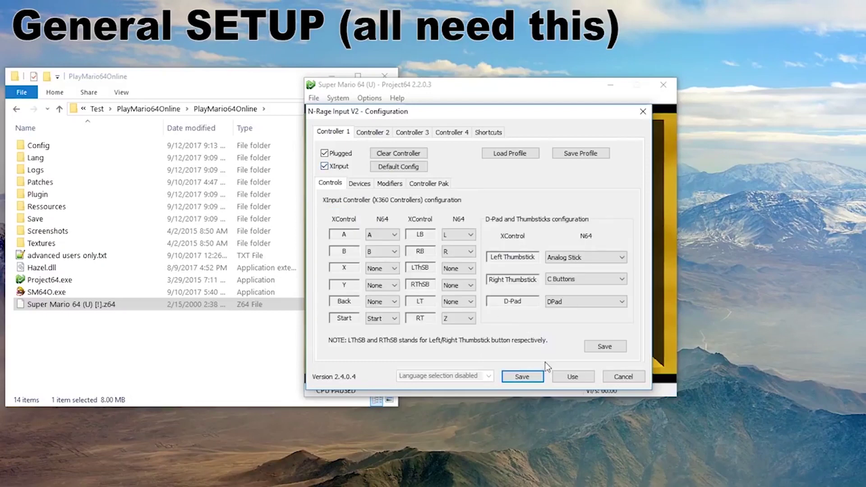
pyautogui.click(533, 377)
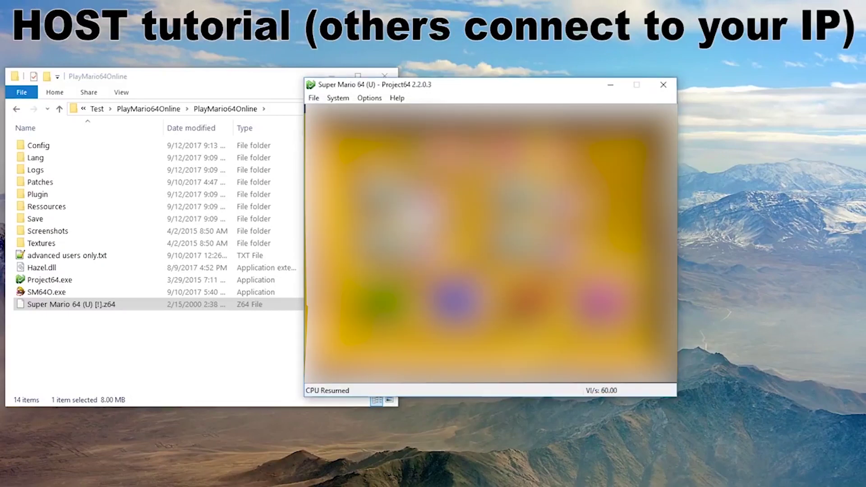
# Step: Launch SM64O.exe and fill its IP Address field with the public IP address copied from the Google "my ip" results
pyautogui.doubleClick(51, 296)
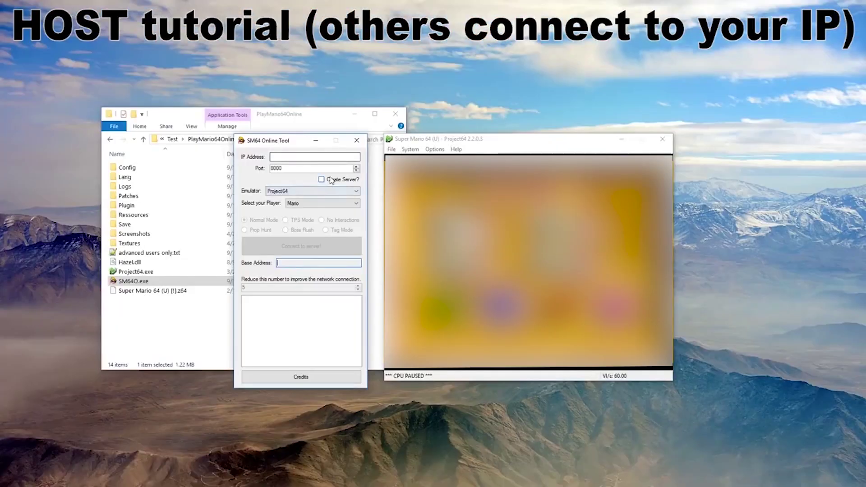
pyautogui.click(311, 158)
pyautogui.hotkey('alt', 'Tab')
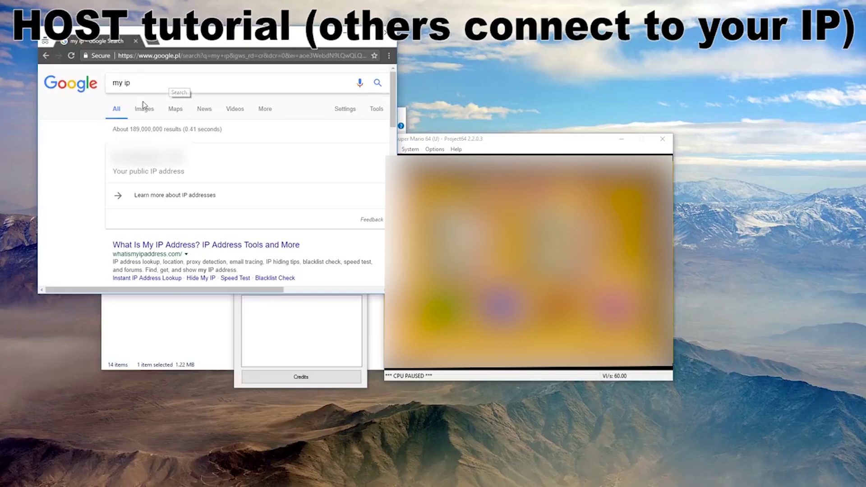
pyautogui.doubleClick(149, 155)
pyautogui.hotkey('alt', 'Tab')
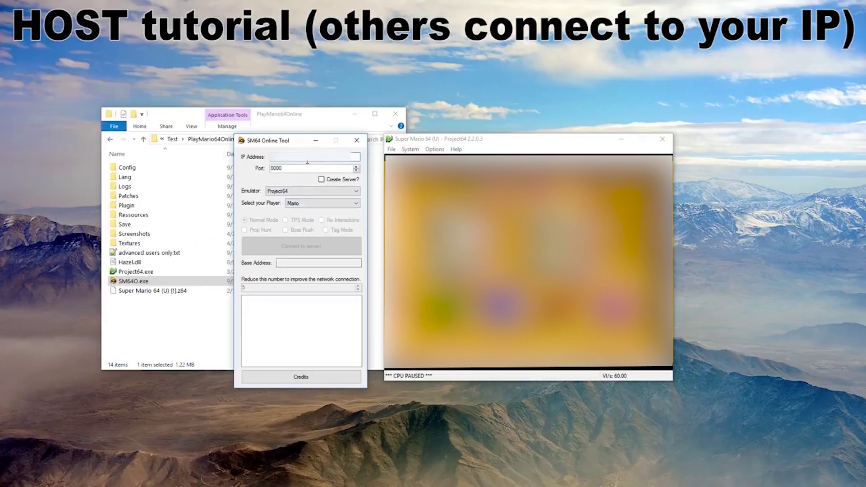
pyautogui.hotkey('ctrl', 'v')
# Step: Enable server creation on port 7777 in the SM64 Online Tool and choose Wario as the player
pyautogui.click(321, 179)
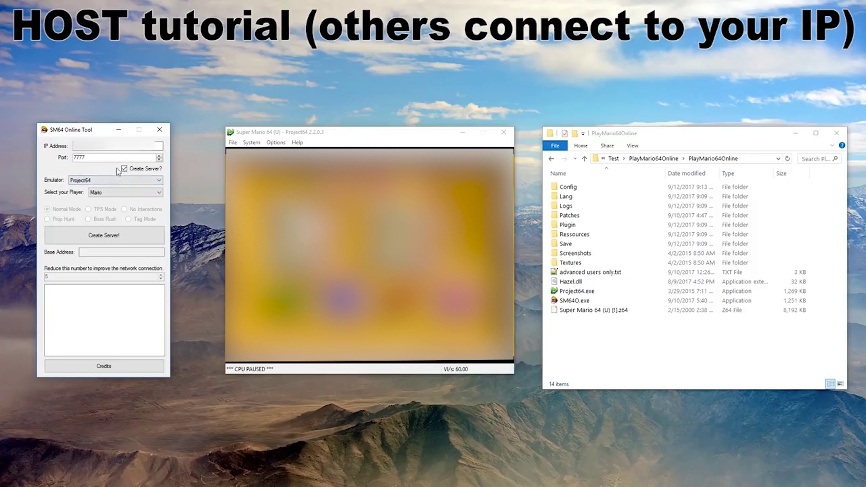
pyautogui.click(108, 192)
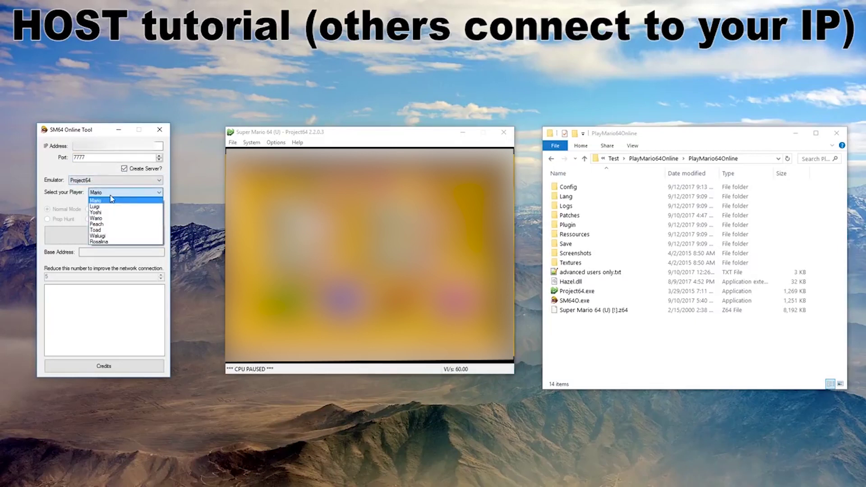
pyautogui.click(114, 218)
# Step: Check the memory size in Project64's Super Mario 64 (U) configuration and create the server in the SM64 Online Tool
pyautogui.click(280, 143)
pyautogui.click(284, 199)
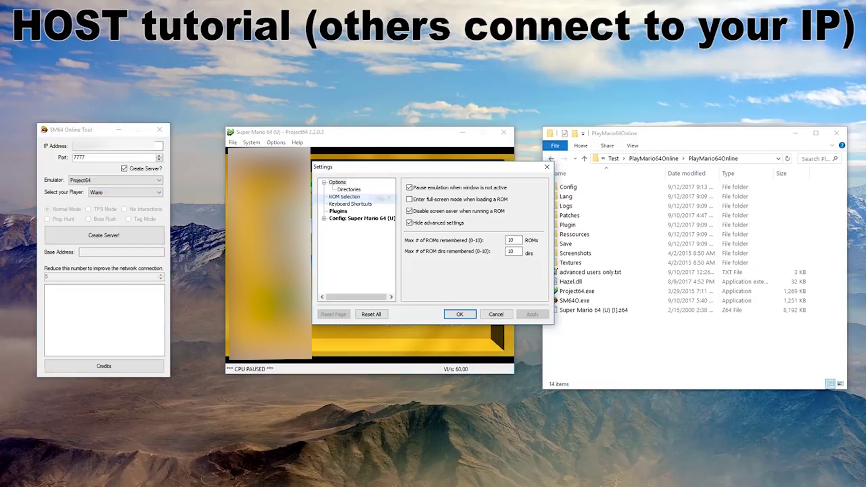
pyautogui.click(348, 219)
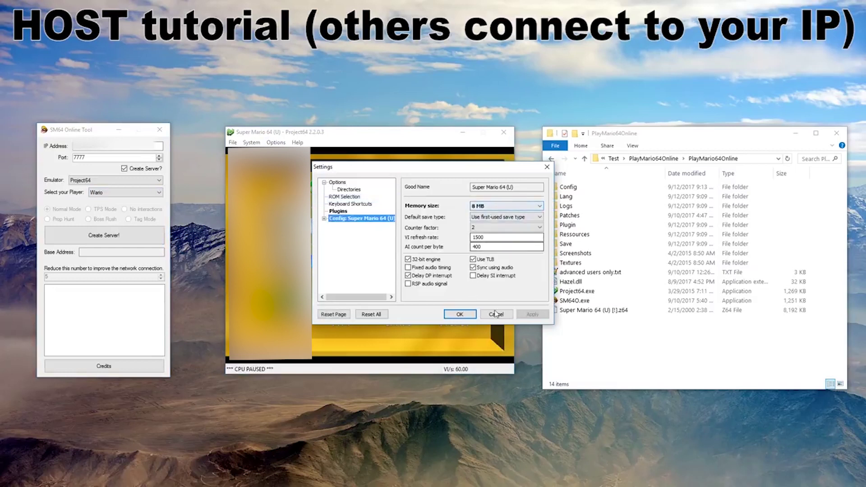
pyautogui.click(459, 314)
pyautogui.click(98, 238)
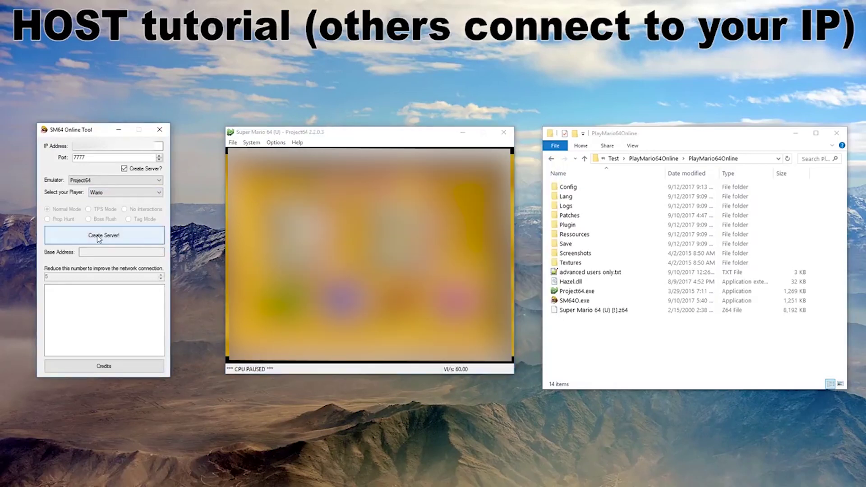
pyautogui.click(99, 238)
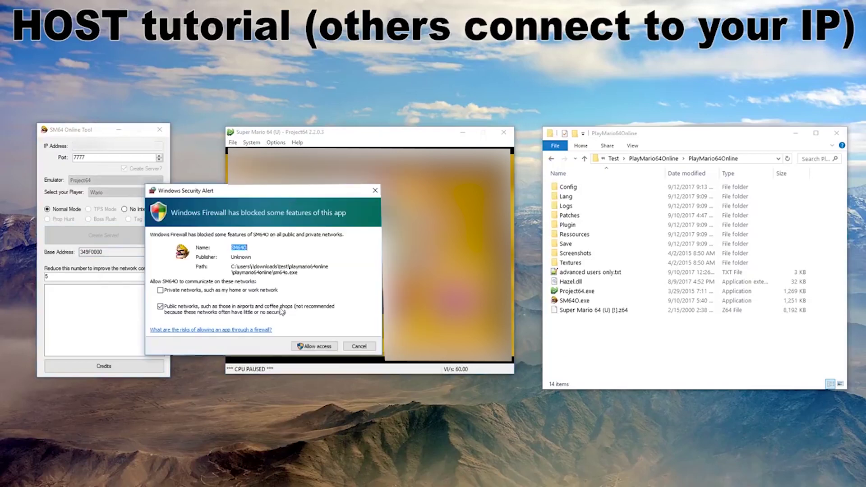
# Step: Allow SM64O to communicate on public networks through Windows Firewall
pyautogui.click(315, 346)
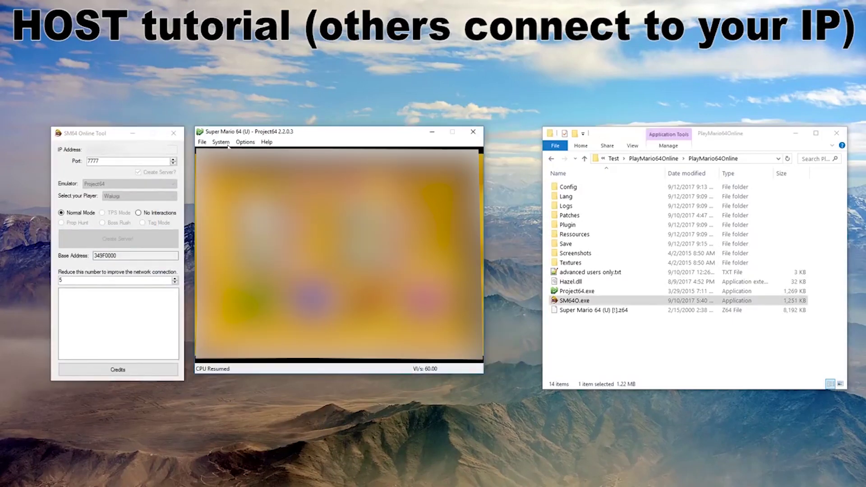
pyautogui.click(221, 143)
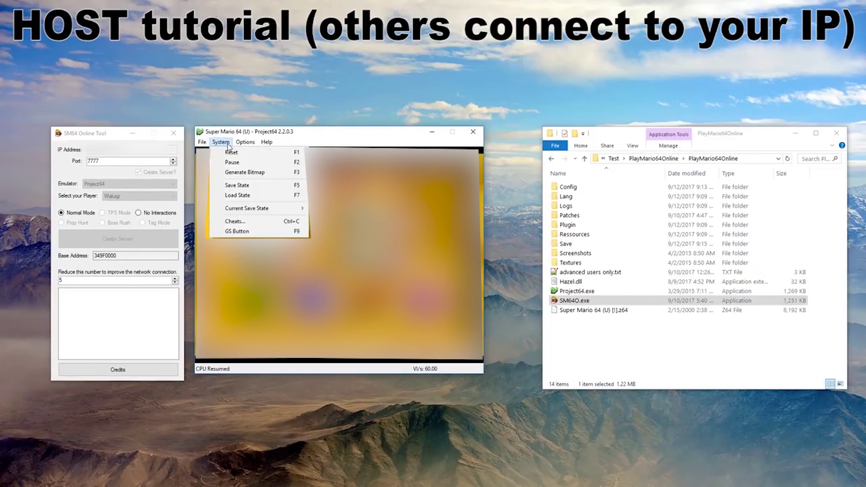
pyautogui.press('Escape')
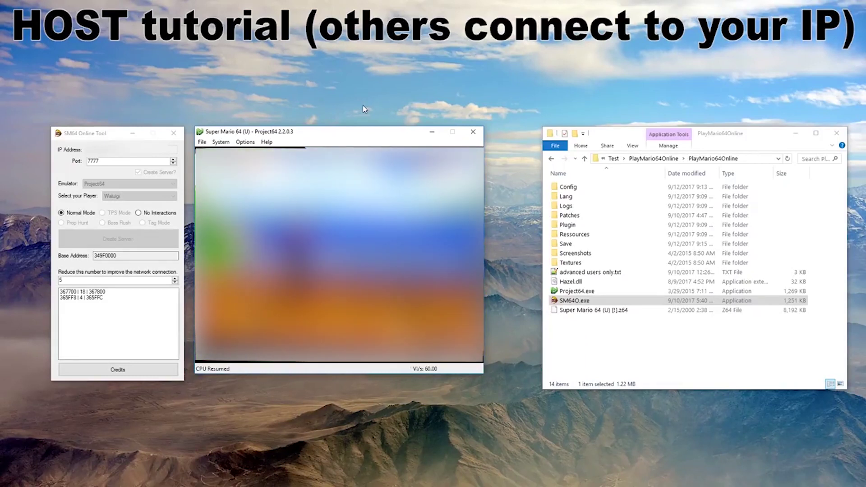
# Step: Duplicate the inner PlayMario64Online folder and open the PlayMario64Online - Copy folder
pyautogui.click(676, 342)
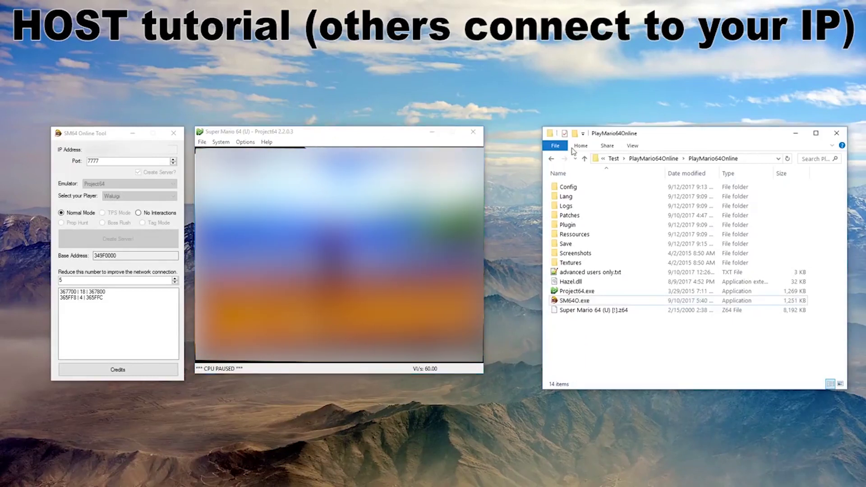
pyautogui.press('BackSpace')
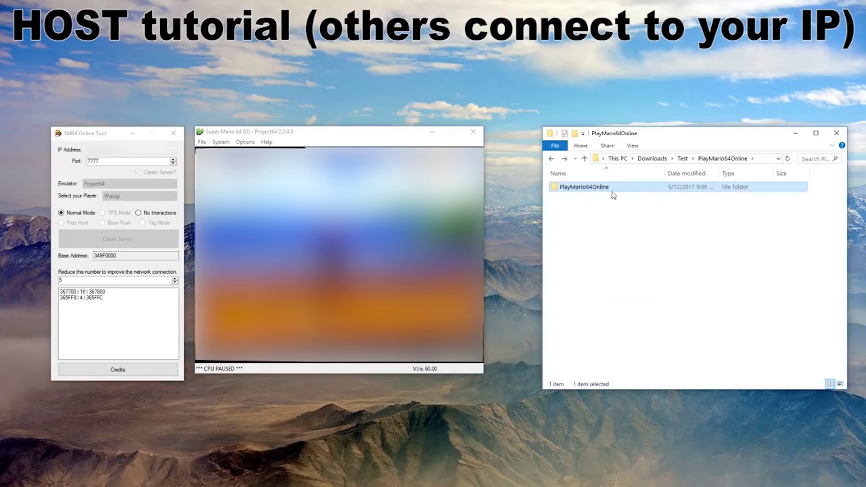
pyautogui.press('BackSpace')
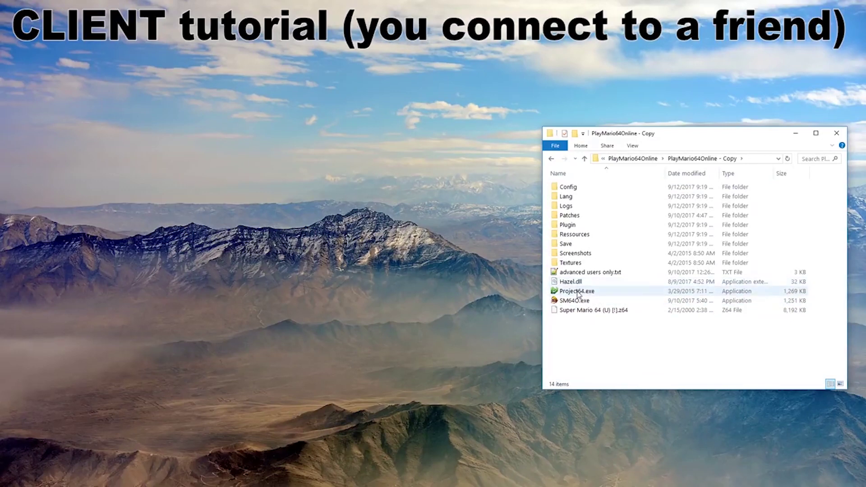
# Step: Launch Project64 with Super Mario 64 (U) [!].z64 and SM64O.exe from the copied folder, and check the controller configuration
pyautogui.doubleClick(577, 291)
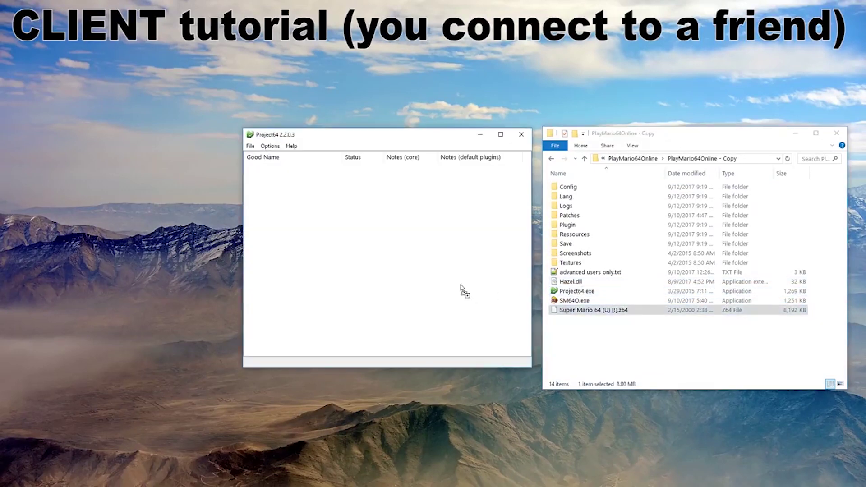
pyautogui.doubleClick(574, 301)
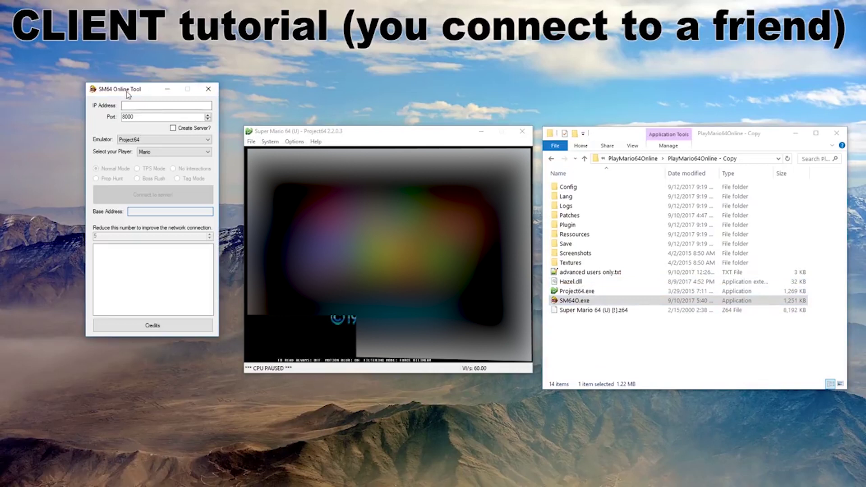
pyautogui.moveTo(128, 93); pyautogui.dragTo(143, 129)
pyautogui.click(277, 145)
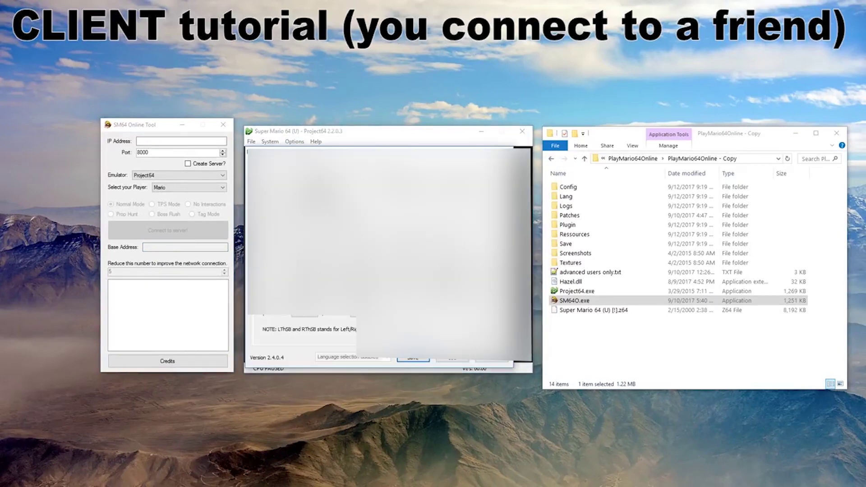
pyautogui.click(496, 366)
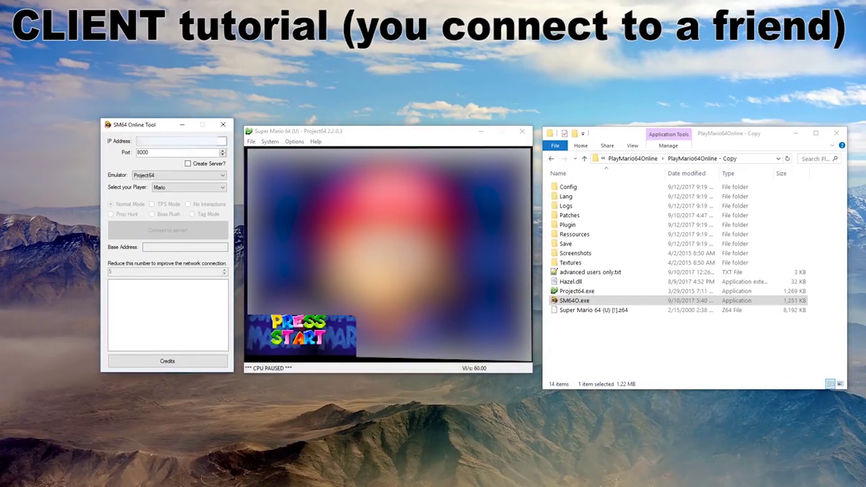
# Step: Connect the SM64 Online Tool to the host's IP address on port 7777 with Peach as the player
pyautogui.doubleClick(153, 153)
pyautogui.write('7777')
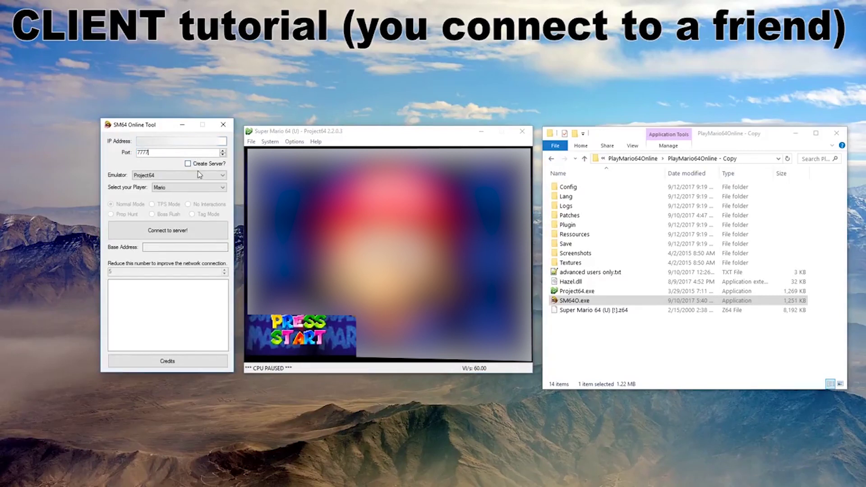
pyautogui.press('Tab')
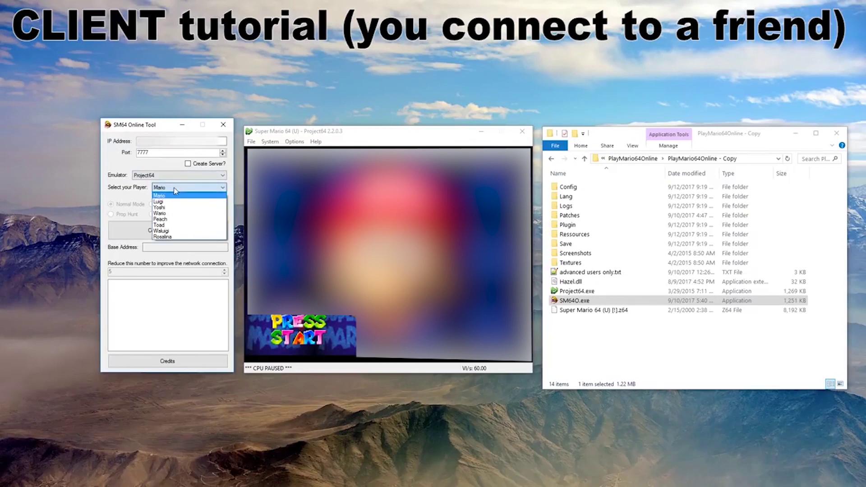
pyautogui.click(183, 220)
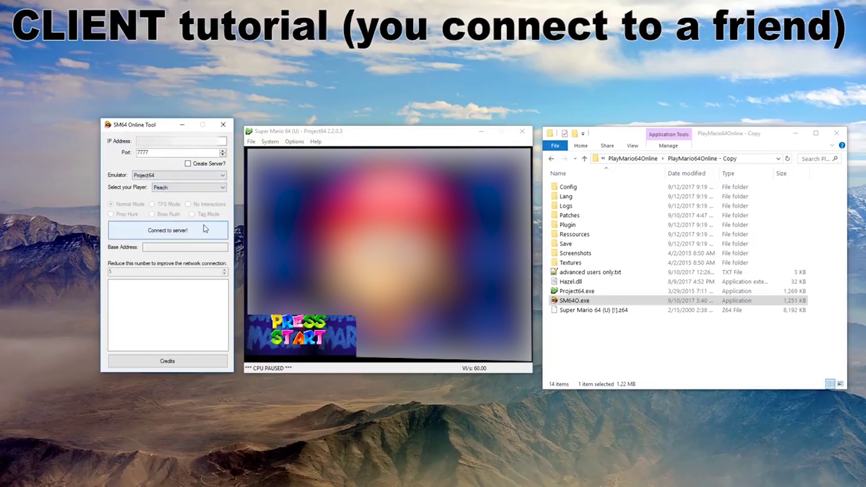
pyautogui.click(202, 230)
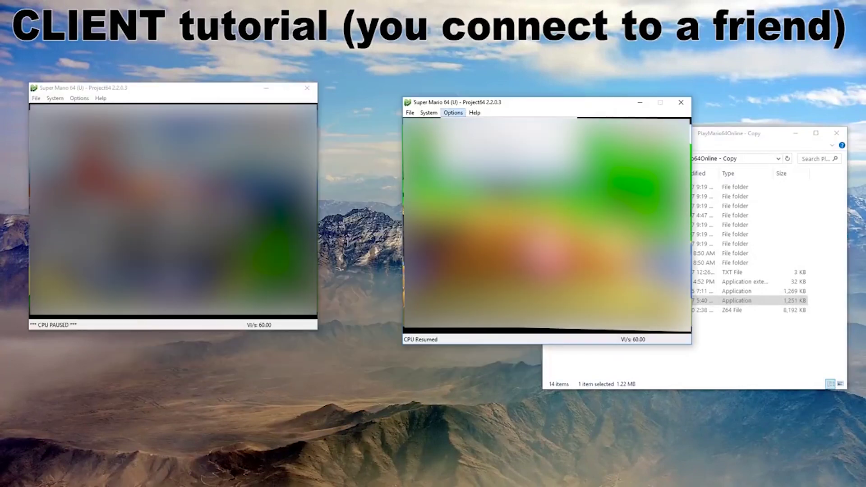
# Step: Review the Project64 settings in both Super Mario 64 (U) game windows
pyautogui.click(453, 112)
pyautogui.click(464, 189)
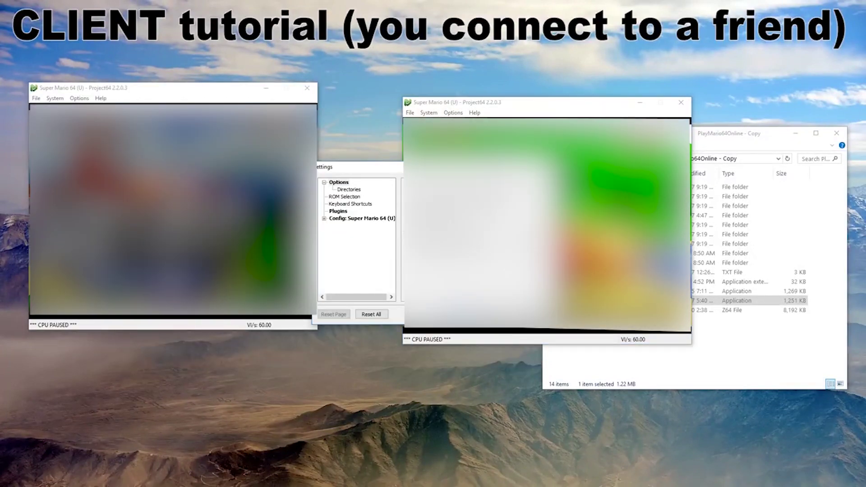
pyautogui.press('Escape')
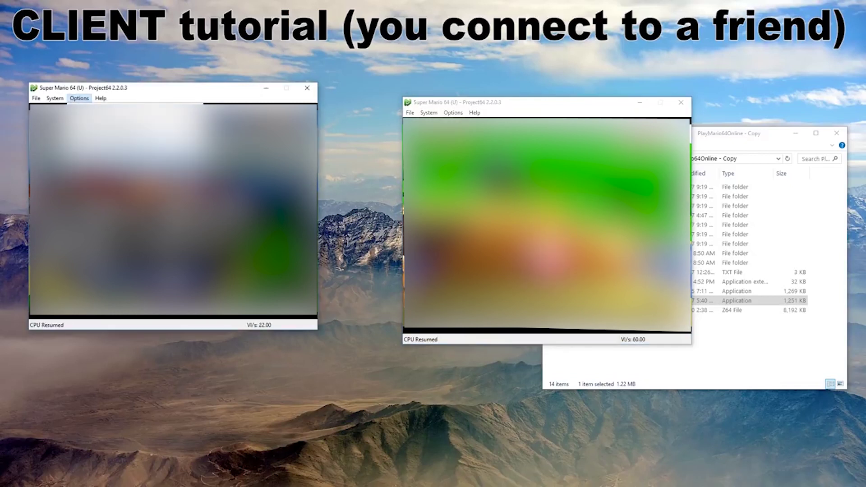
pyautogui.click(80, 98)
pyautogui.click(91, 174)
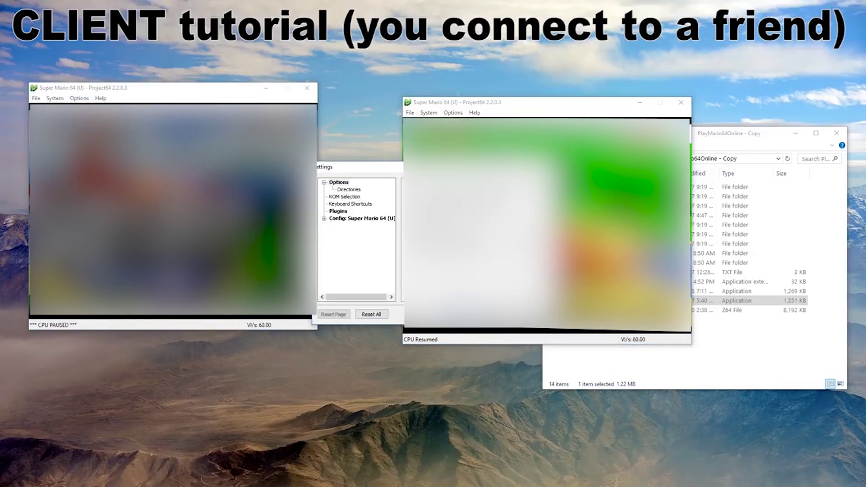
pyautogui.press('Escape')
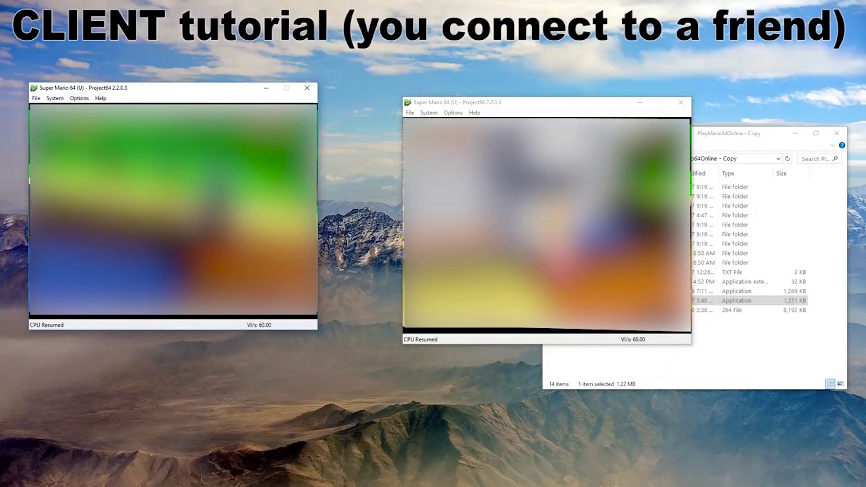
pyautogui.hotkey('ctrl', 't')
pyautogui.press('Escape')
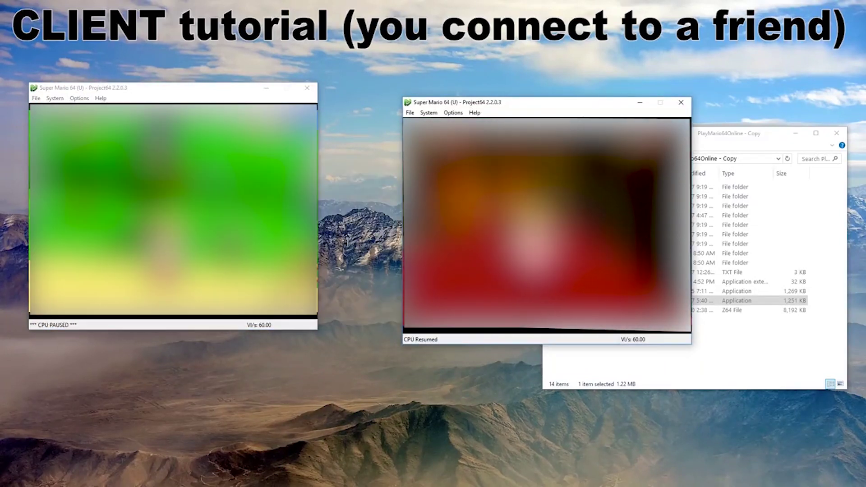
# Step: Switch back and forth between the two Super Mario 64 (U) windows to check both players in the online session
pyautogui.hotkey('alt', 'Tab')
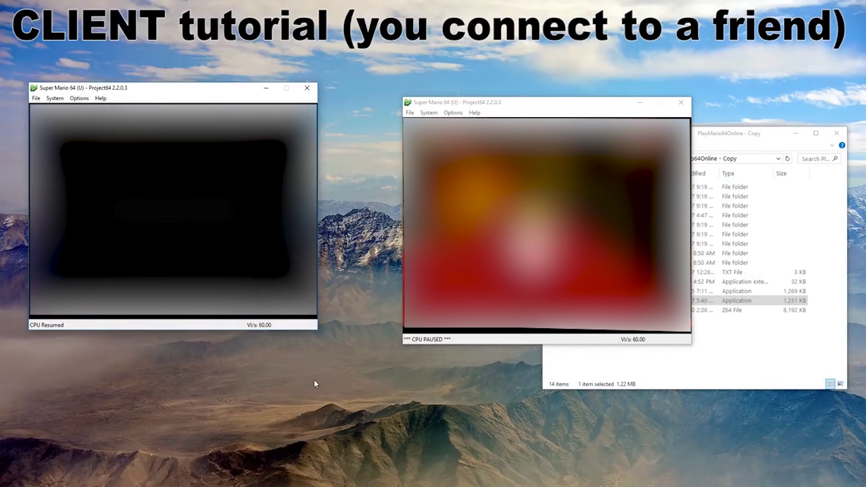
pyautogui.hotkey('alt', 'Tab')
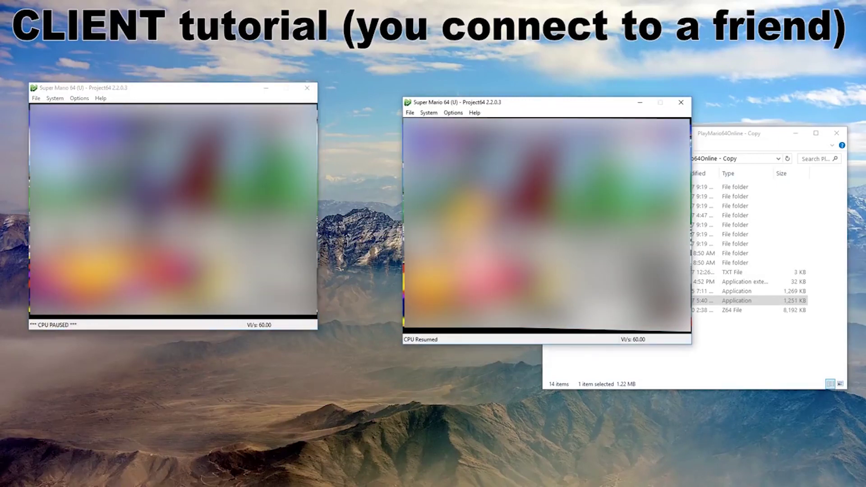
pyautogui.hotkey('alt', 'Tab')
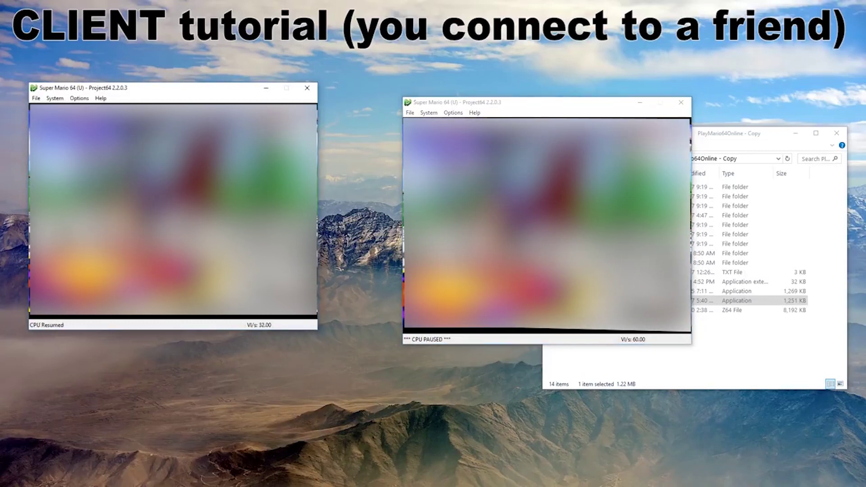